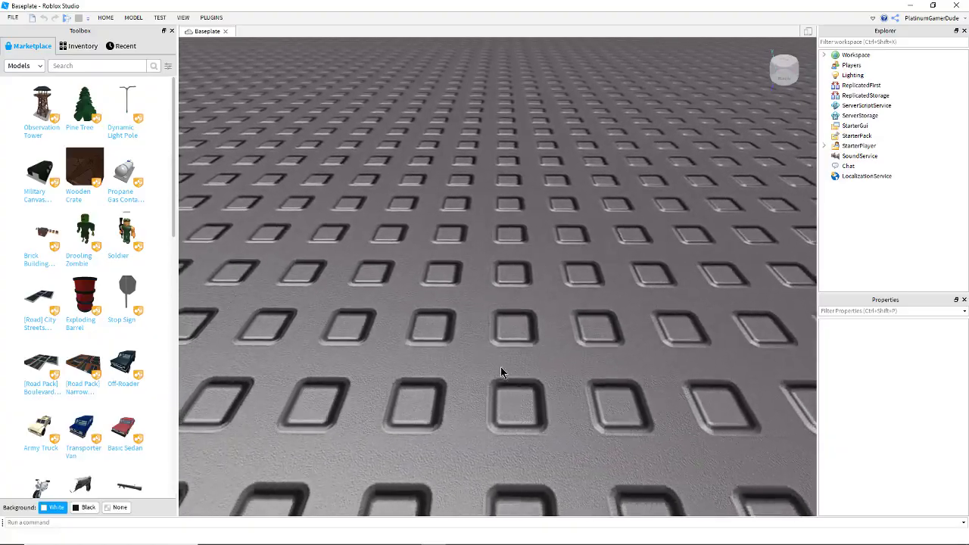
Step: Fly the camera around the empty baseplate with the W, A, S, Q and E keys
key(w)
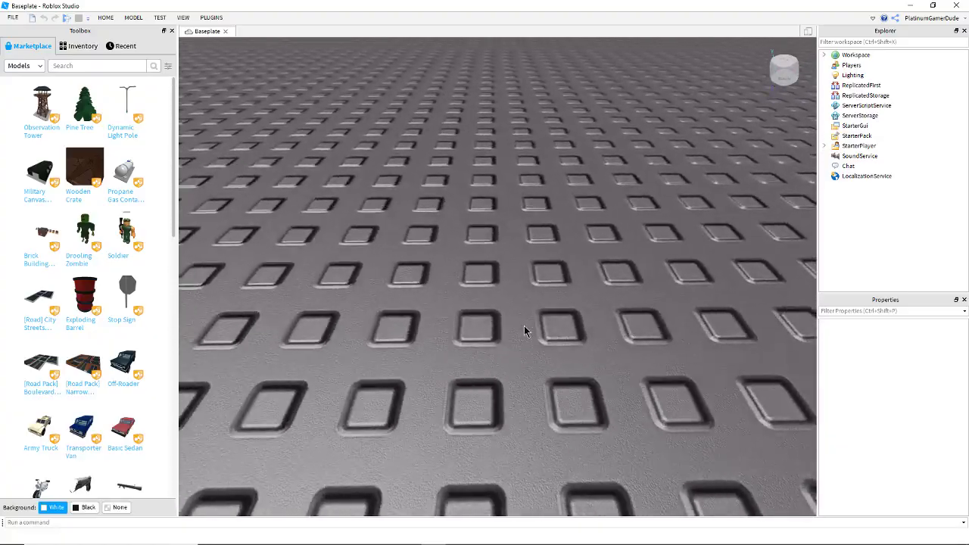
key(w)
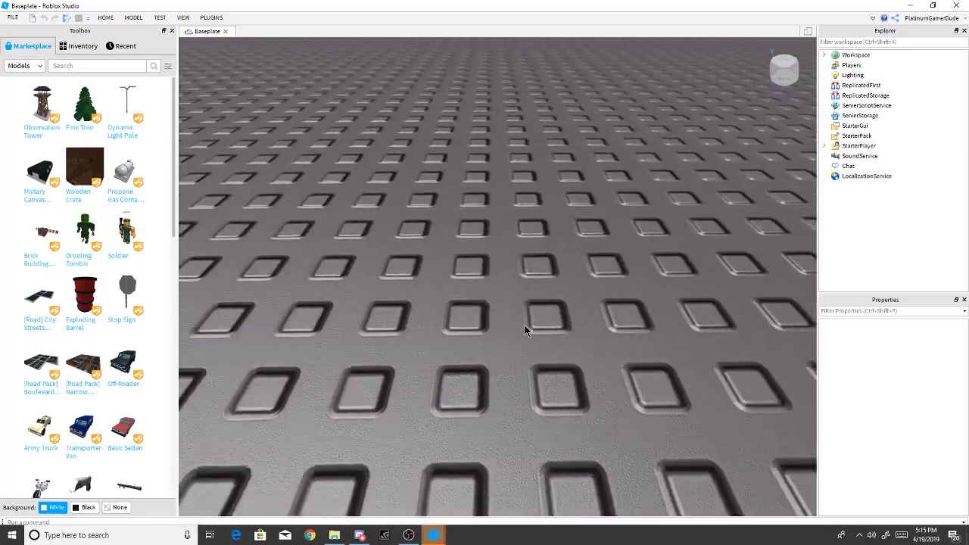
key(q)
key(e)
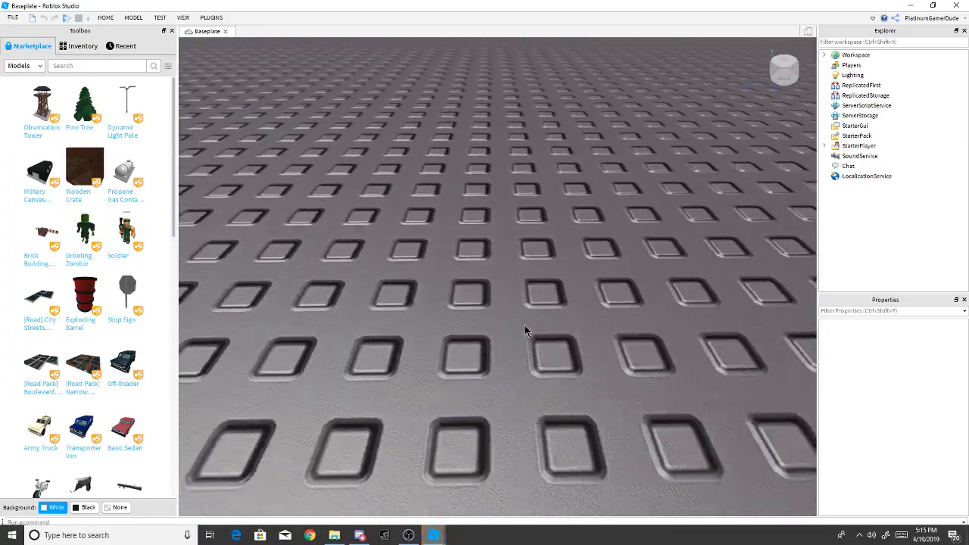
key(s)
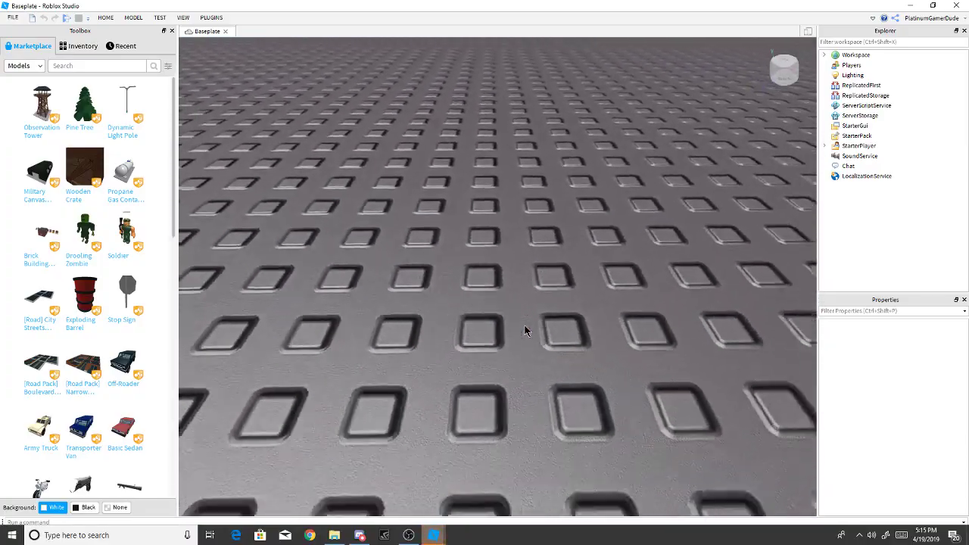
key(q)
key(e)
key(q)
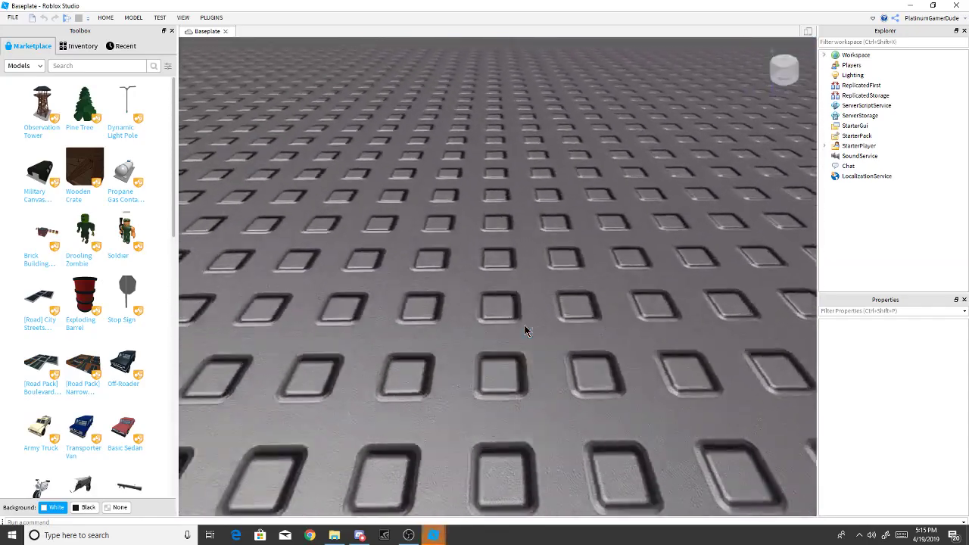
key(q)
key(e)
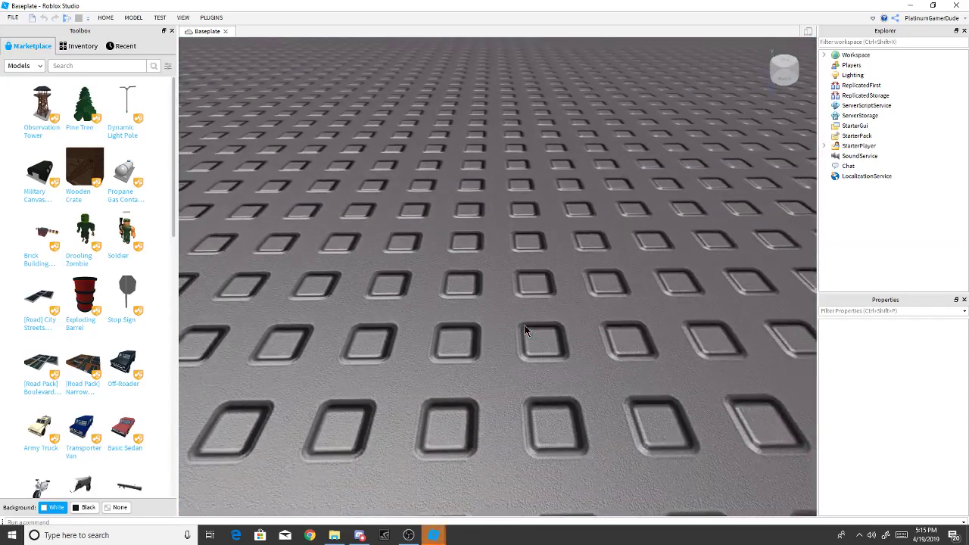
key(s)
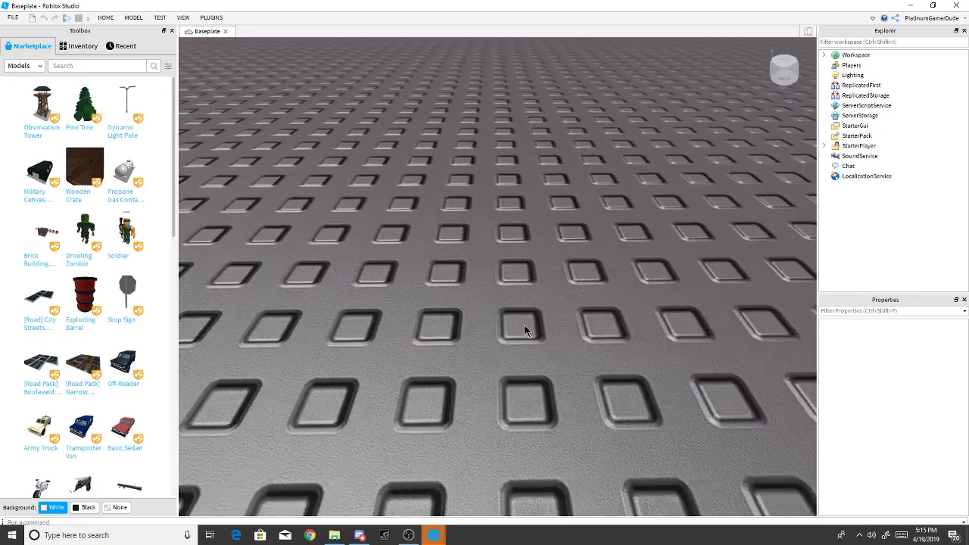
key(w)
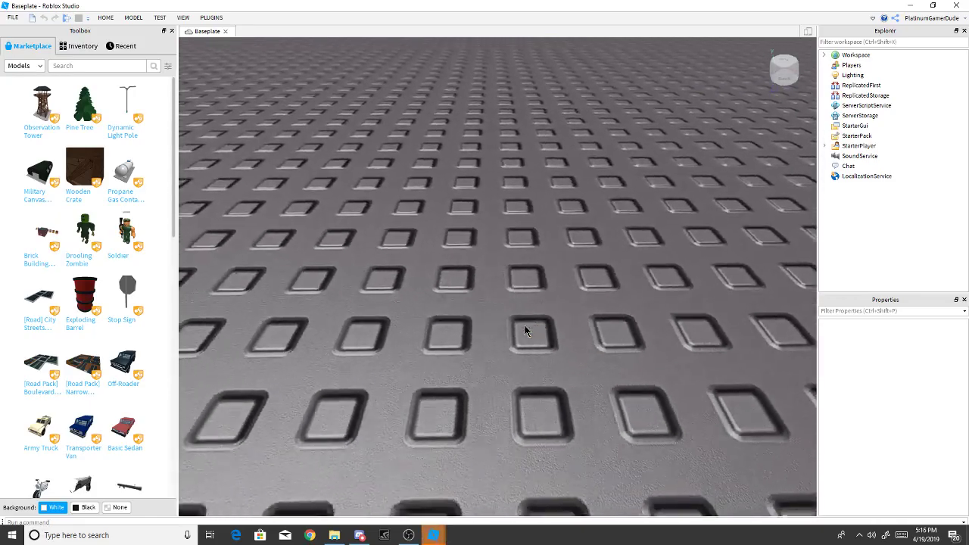
key(q)
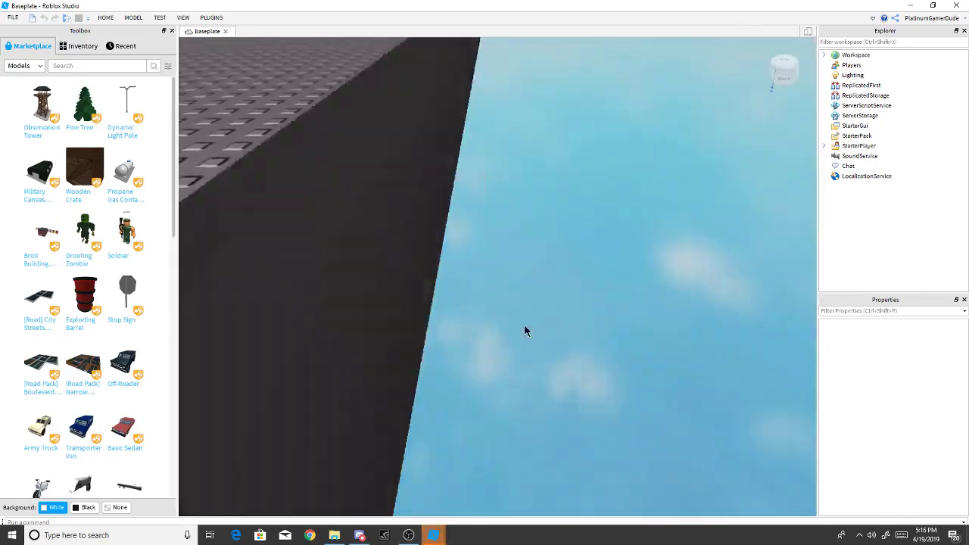
key(e)
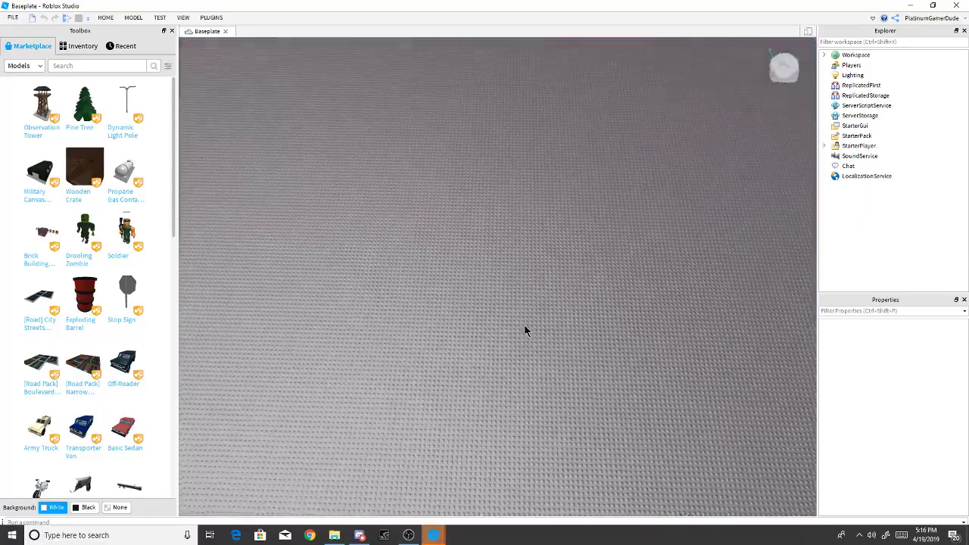
key(q)
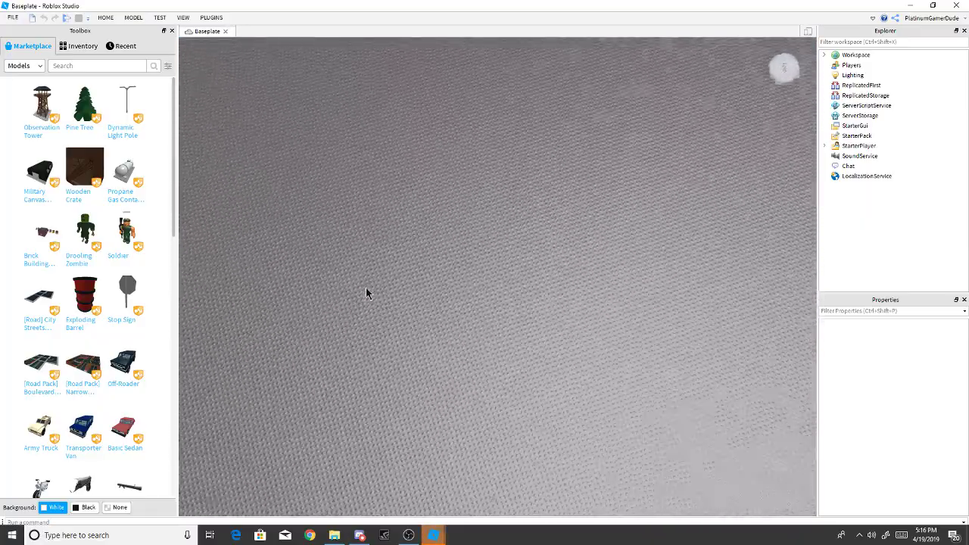
key(a)
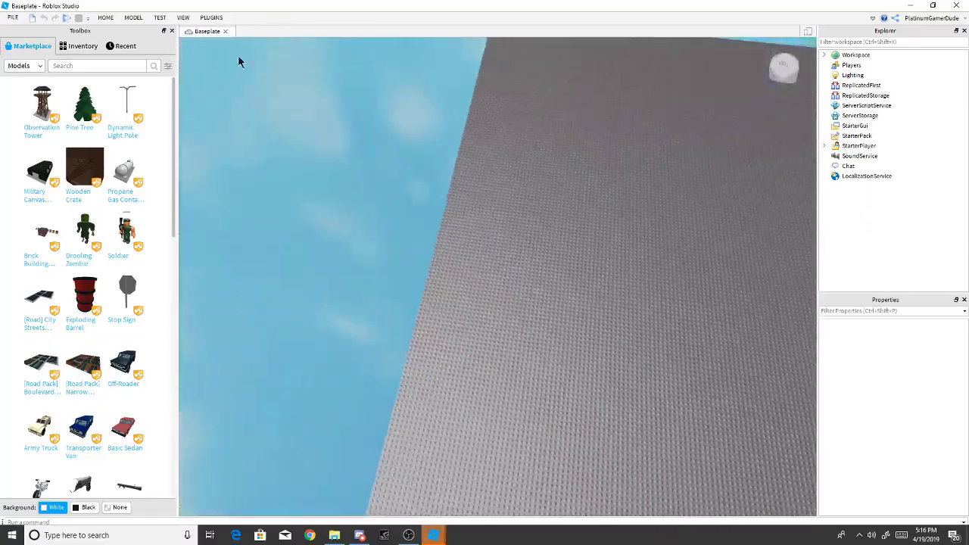
Step: Open the Custom NPC Maker plugin and enter 'mGamerDude' as the Player username
click(211, 17)
click(393, 198)
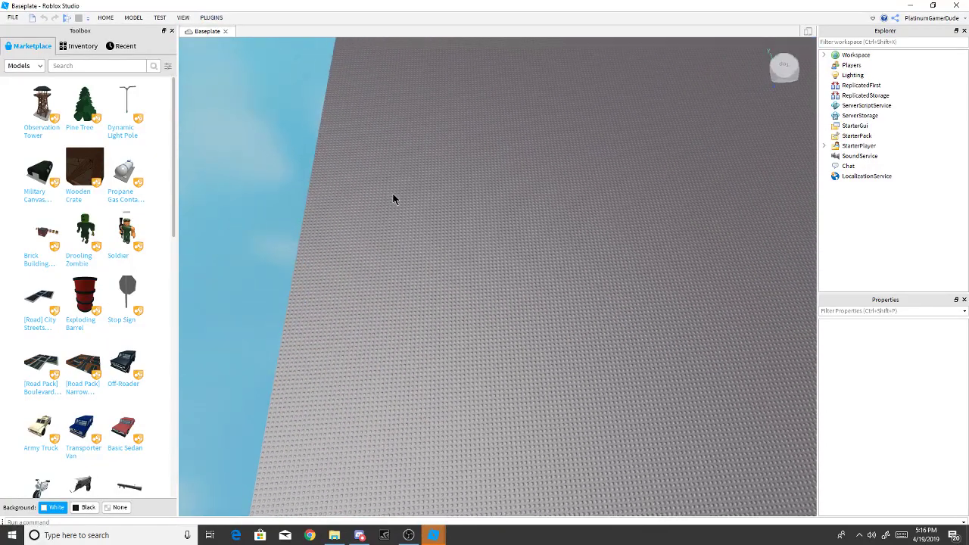
right_drag(393, 199, 440, 217)
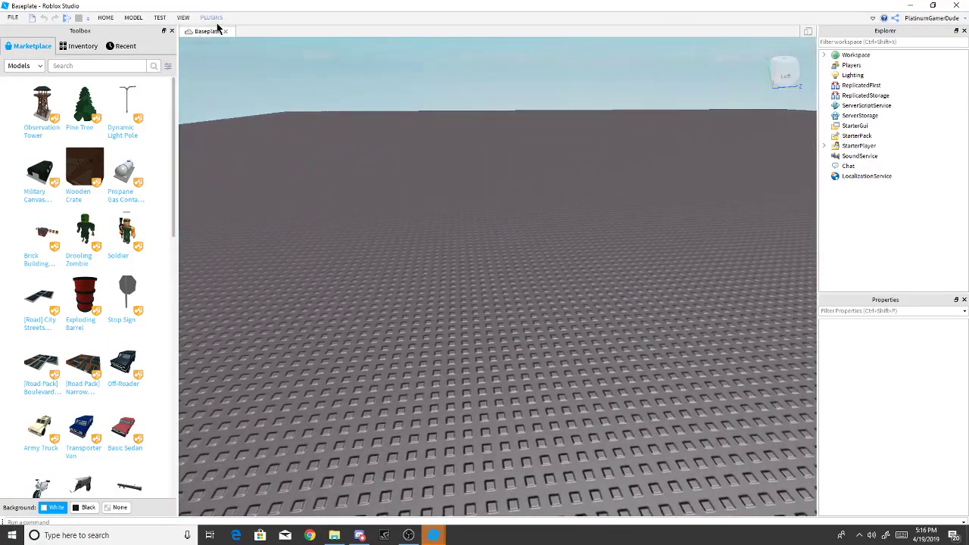
click(215, 21)
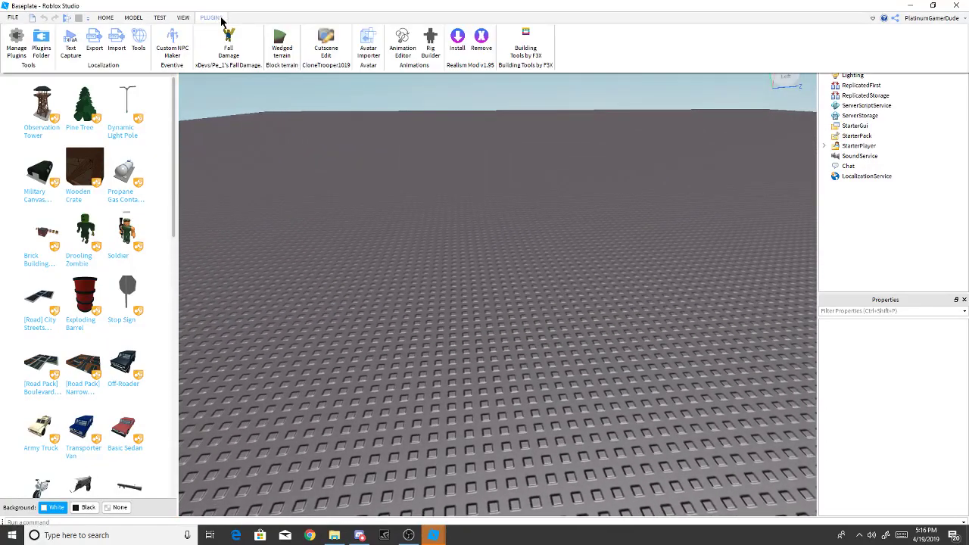
click(175, 51)
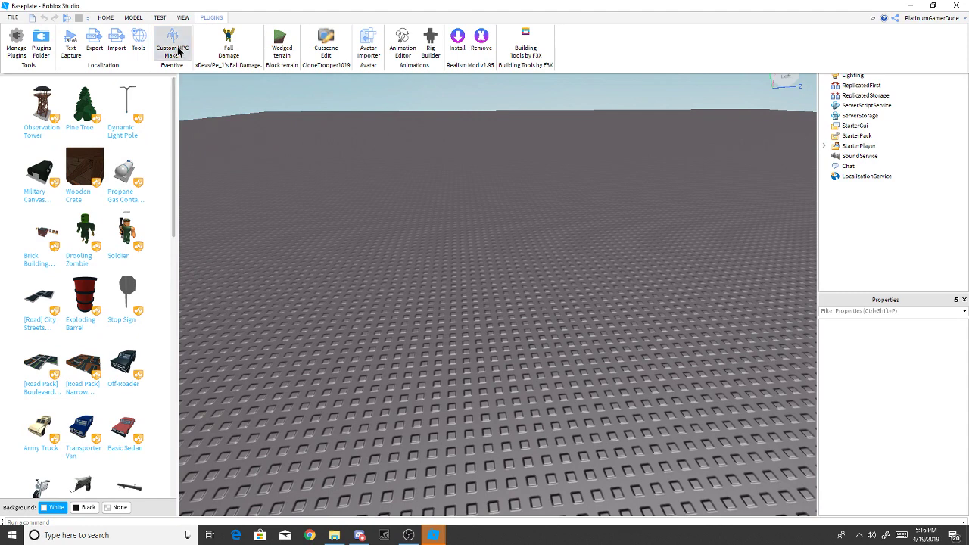
click(880, 364)
text(Platinu)
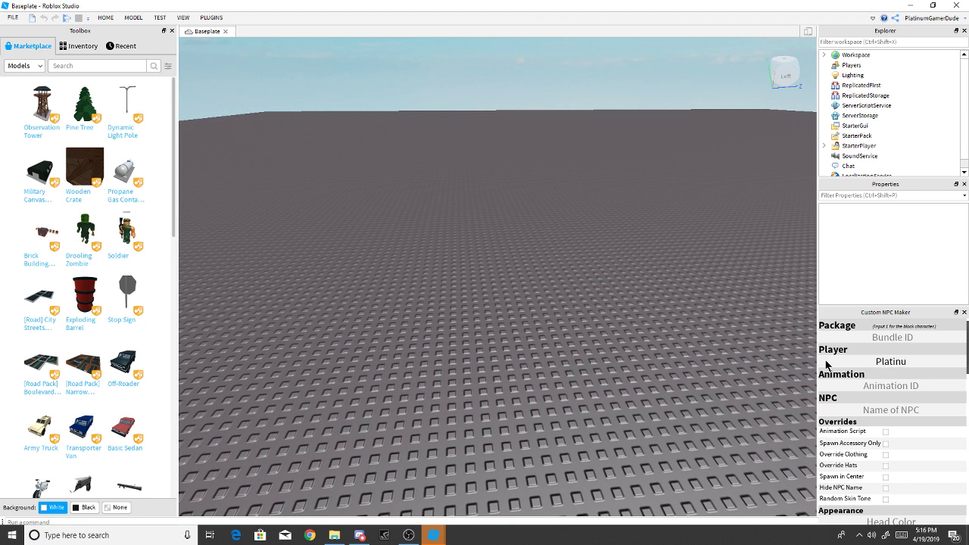
text(mGamerDude)
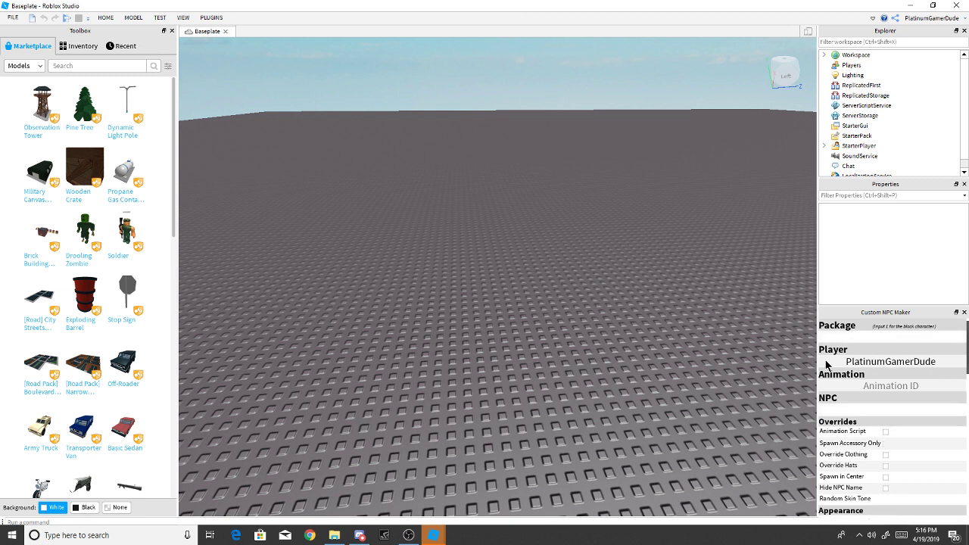
Step: Spawn the antlered, winged avatar NPC and inspect it on the baseplate
scroll(870, 422, down, 5)
scroll(913, 453, down, 5)
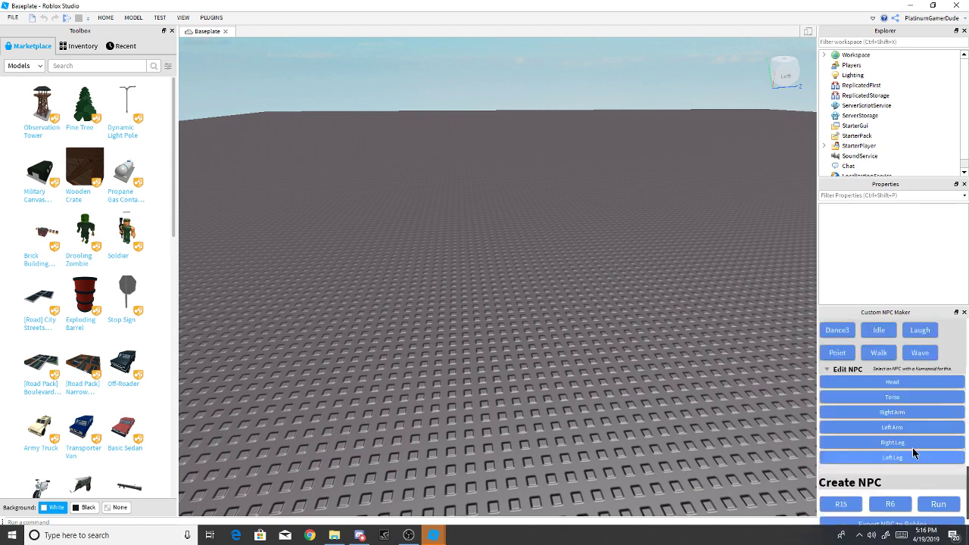
scroll(913, 452, down, 5)
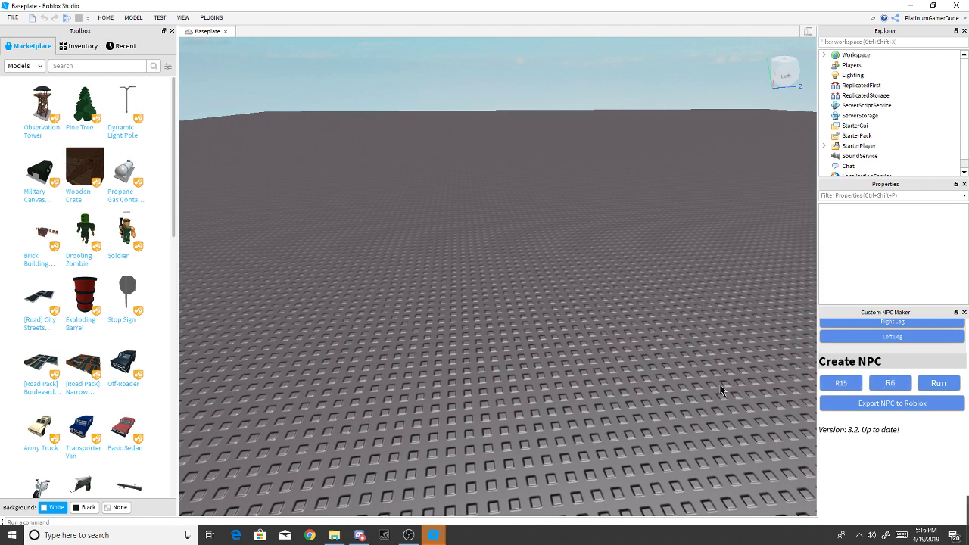
scroll(712, 391, up, 5)
scroll(700, 392, down, 5)
click(682, 382)
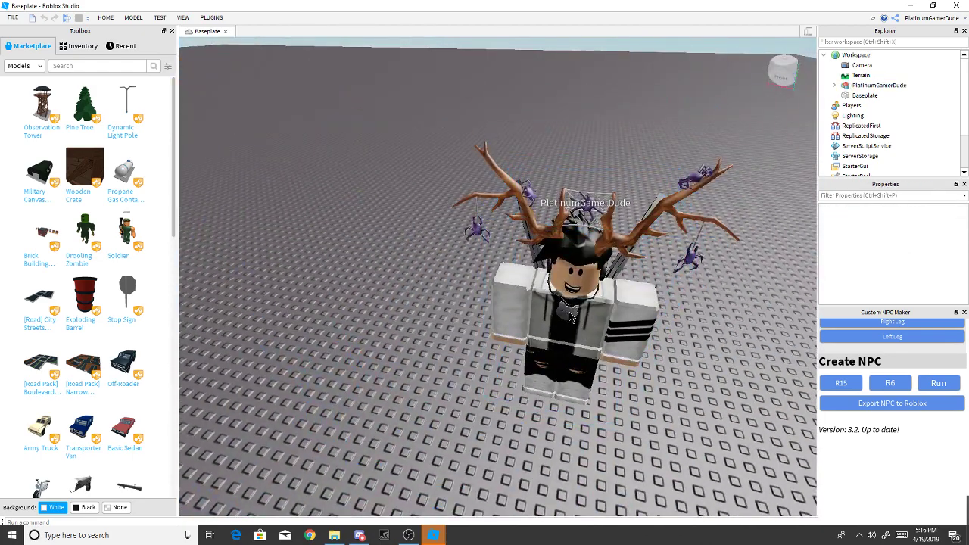
click(572, 333)
Step: Select the Baseplate part in the Explorer
scroll(583, 328, down, 5)
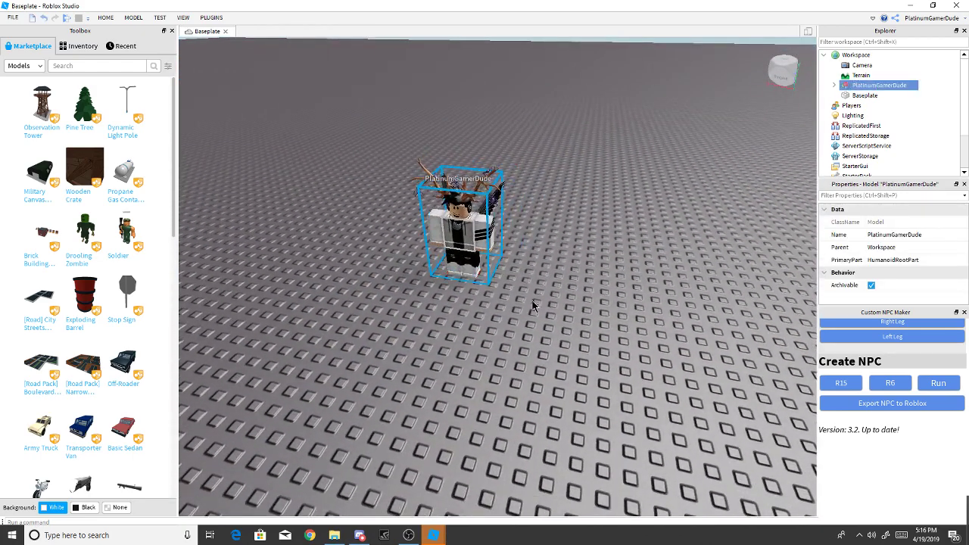
scroll(596, 322, up, 3)
click(596, 322)
scroll(595, 322, up, 5)
click(863, 96)
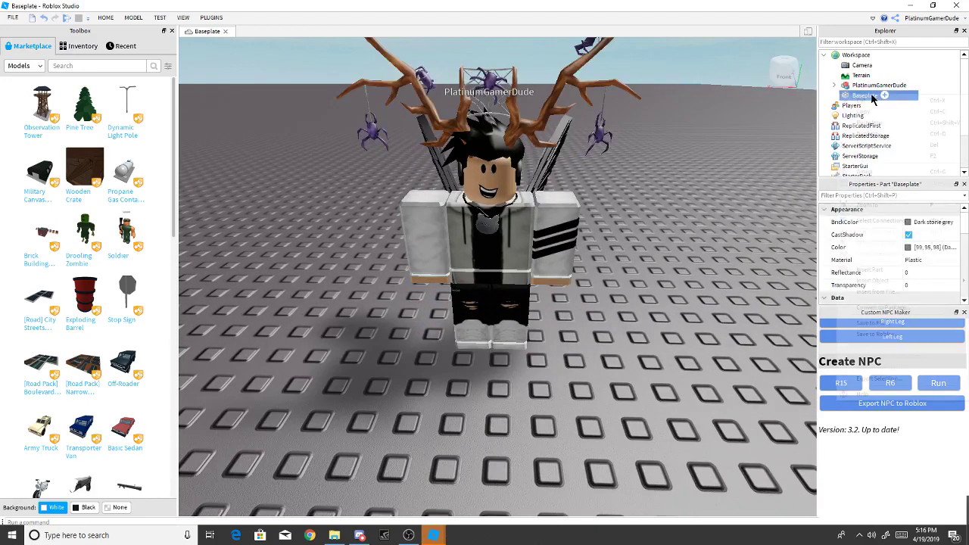
Step: Delete the Baseplate from its Explorer context menu, then zoom onto the floating NPC
right_click(841, 95)
click(864, 145)
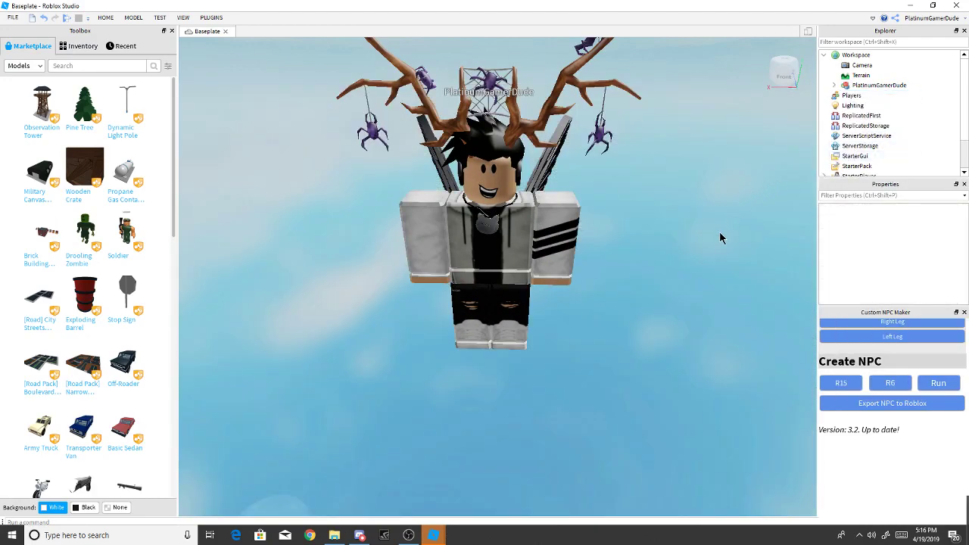
scroll(708, 267, down, 5)
scroll(708, 267, up, 3)
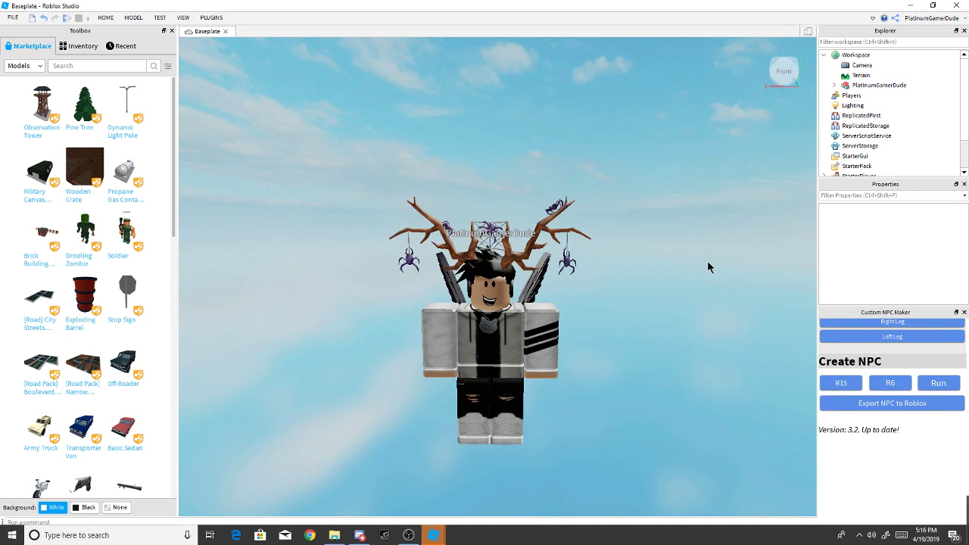
scroll(707, 267, up, 3)
scroll(708, 267, down, 2)
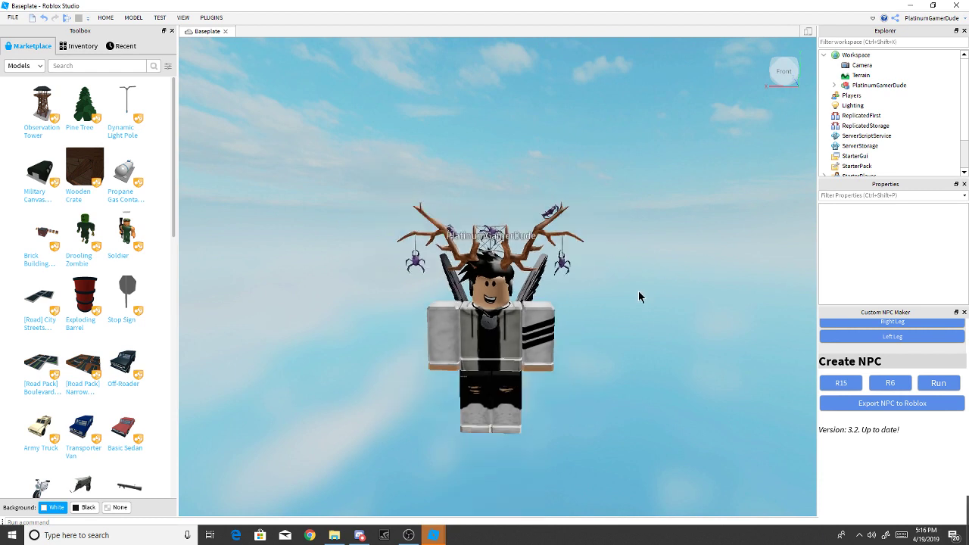
Step: Erase the NPC model's Name property in Properties to hide its name tag
click(867, 87)
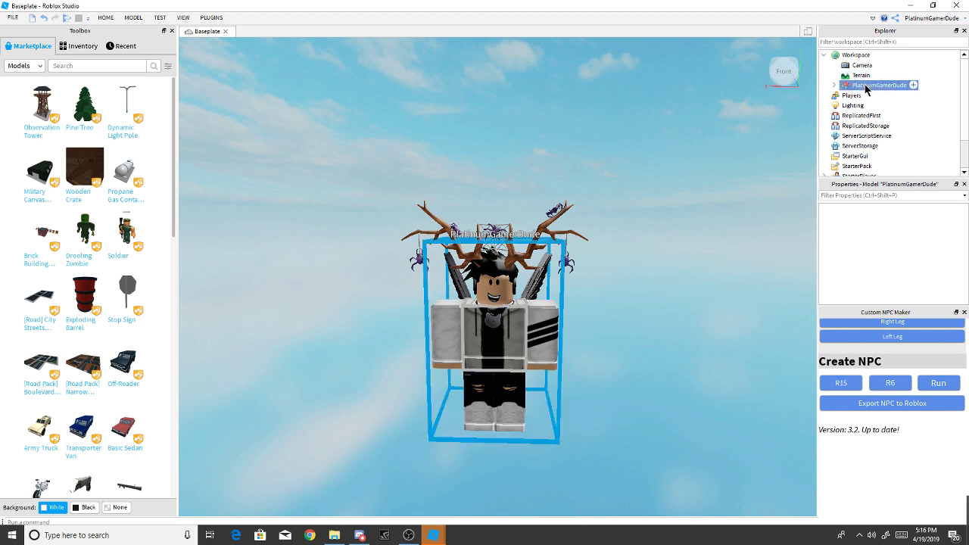
click(892, 236)
key(BackSpace)
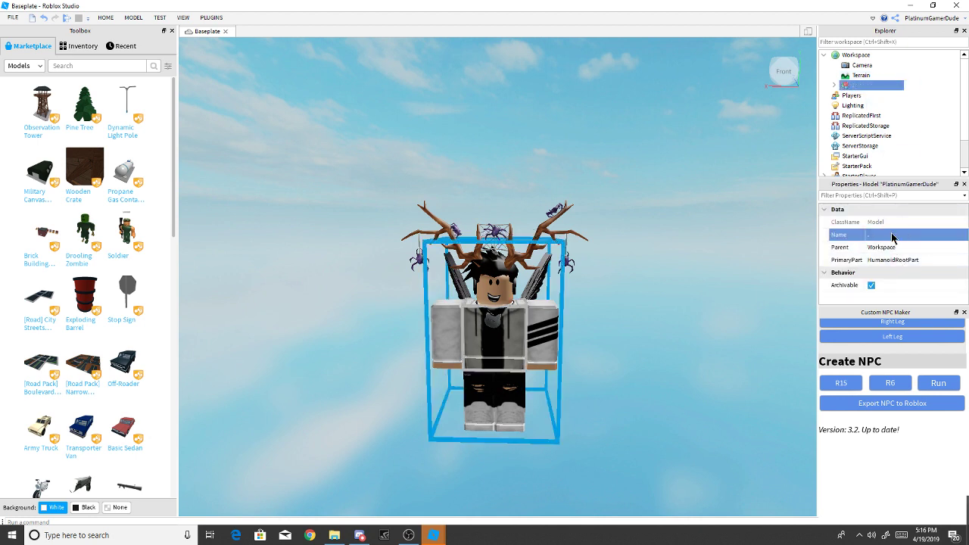
click(603, 279)
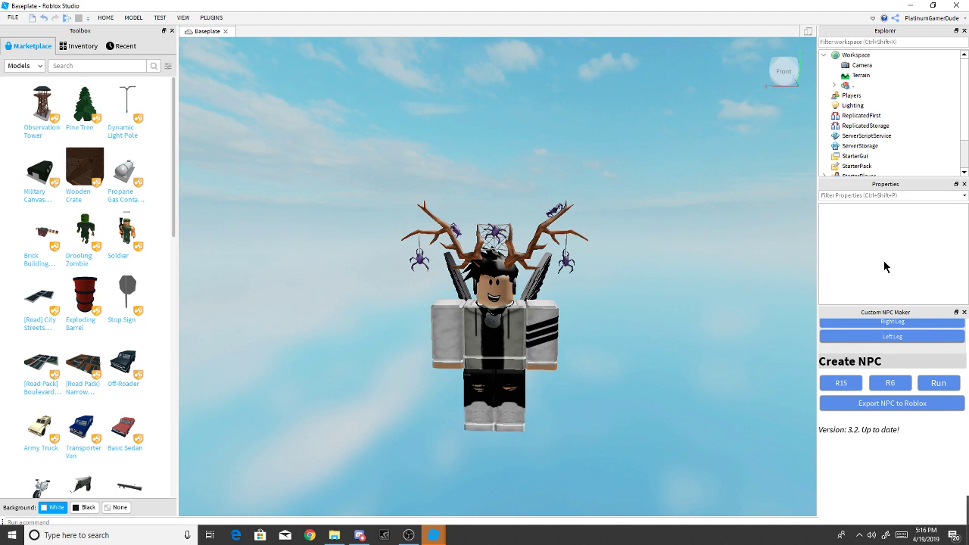
Step: Close Custom NPC Maker and insert the Purple Nebula sky from a Toolbox 'background' search
click(964, 313)
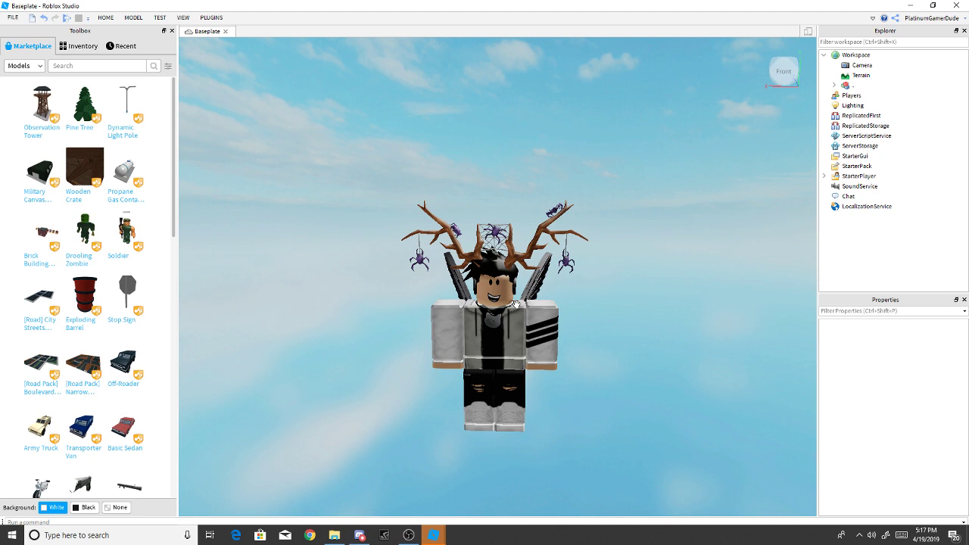
click(108, 67)
text(backgroun)
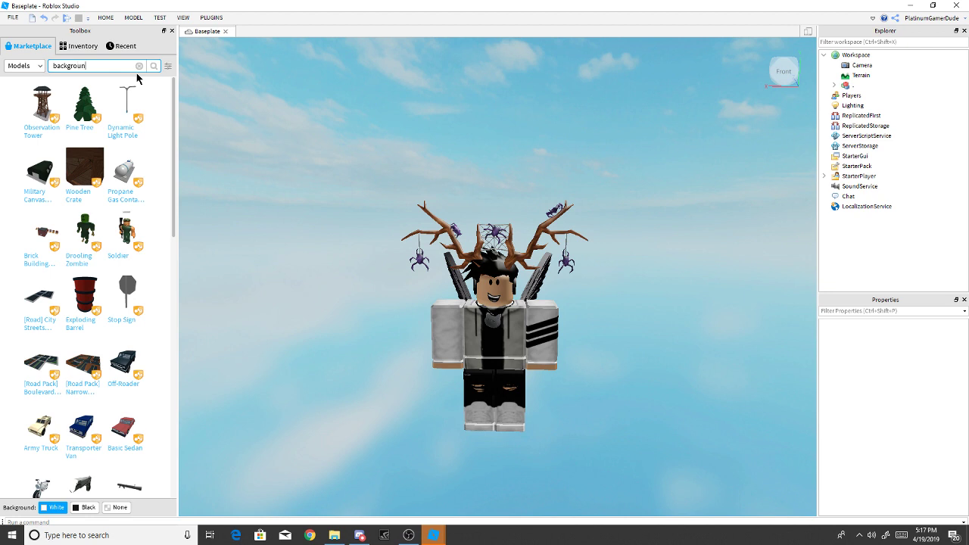
text(d)
key(Return)
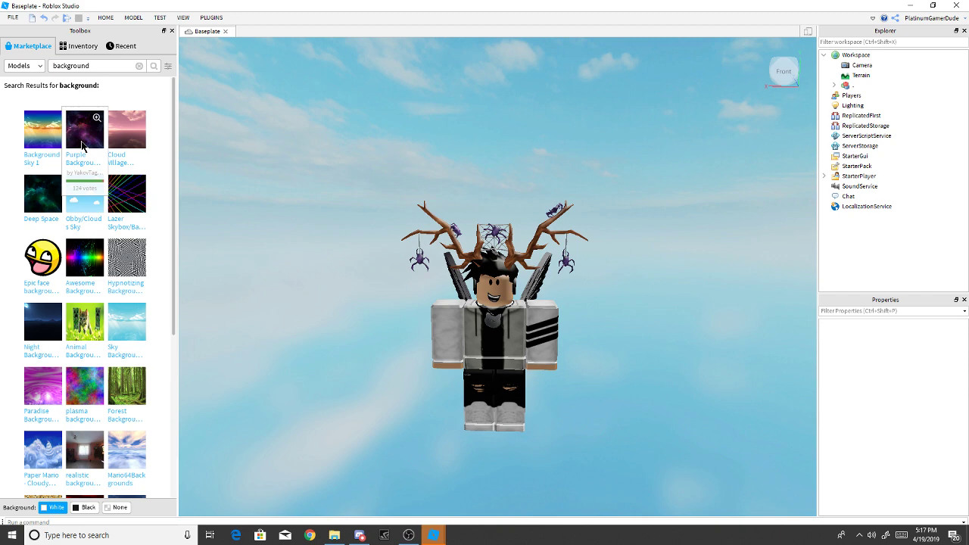
click(83, 136)
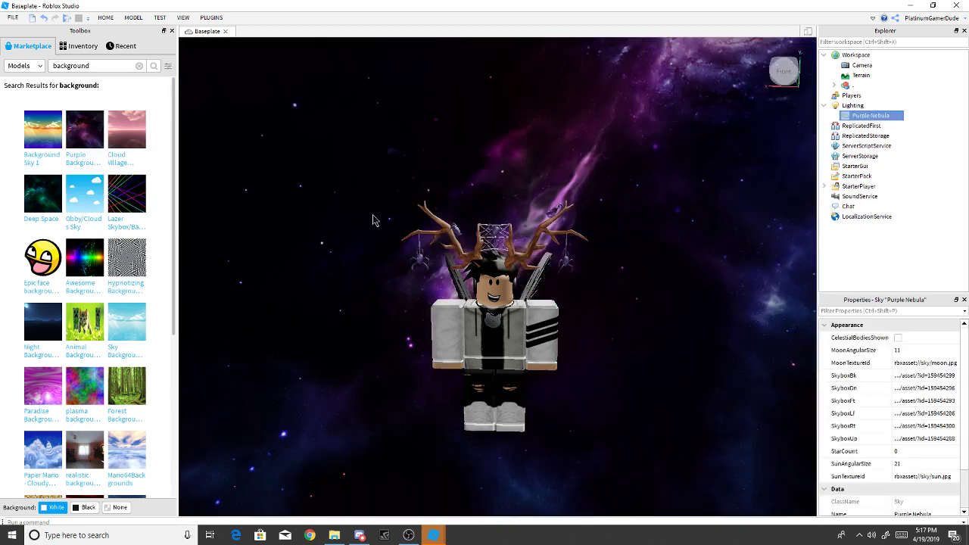
right_drag(371, 219, 376, 220)
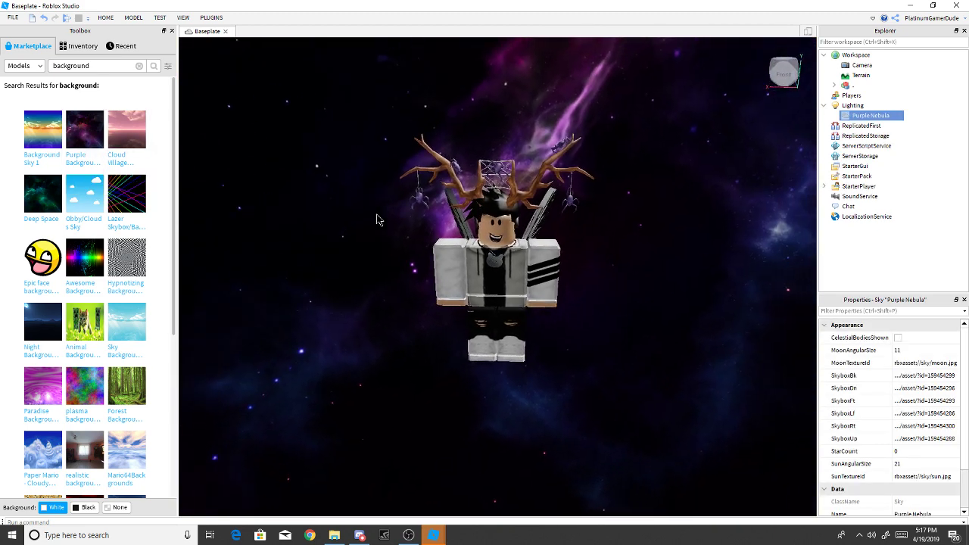
Step: Create a new untitled animation for the avatar rig in the Animation Editor
click(219, 21)
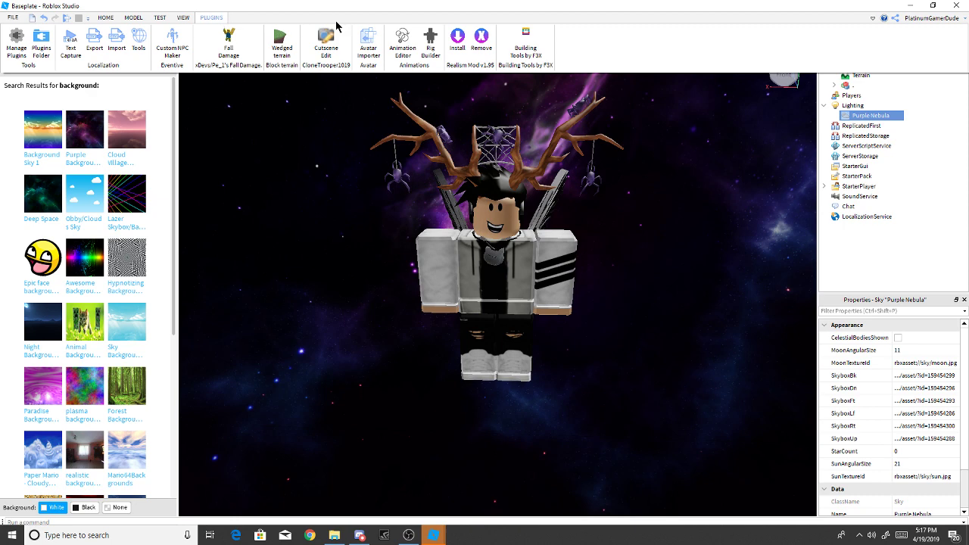
click(402, 38)
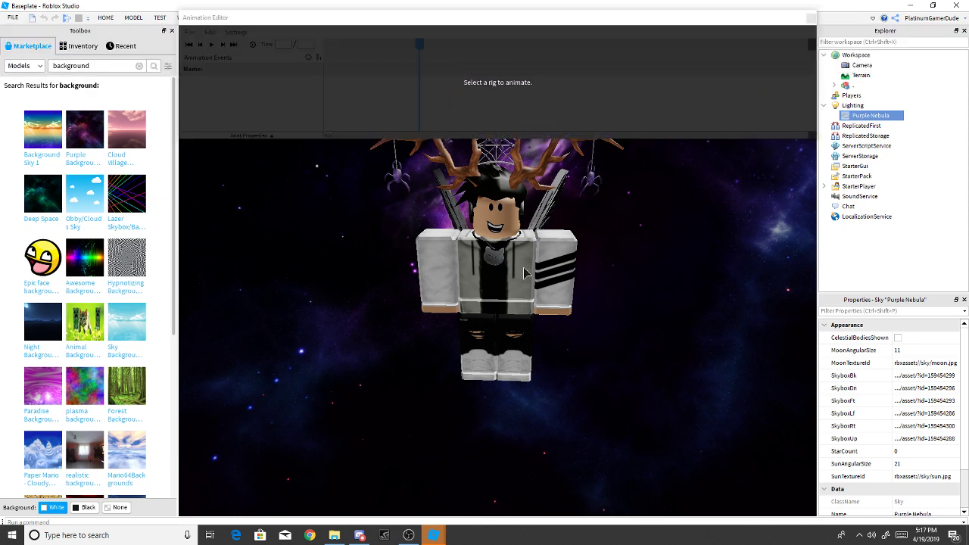
click(498, 274)
click(497, 95)
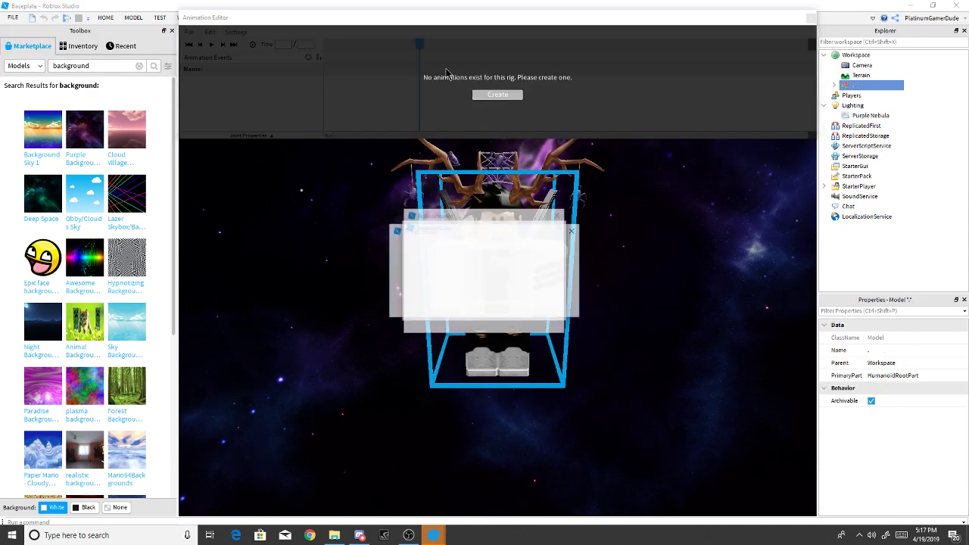
click(523, 322)
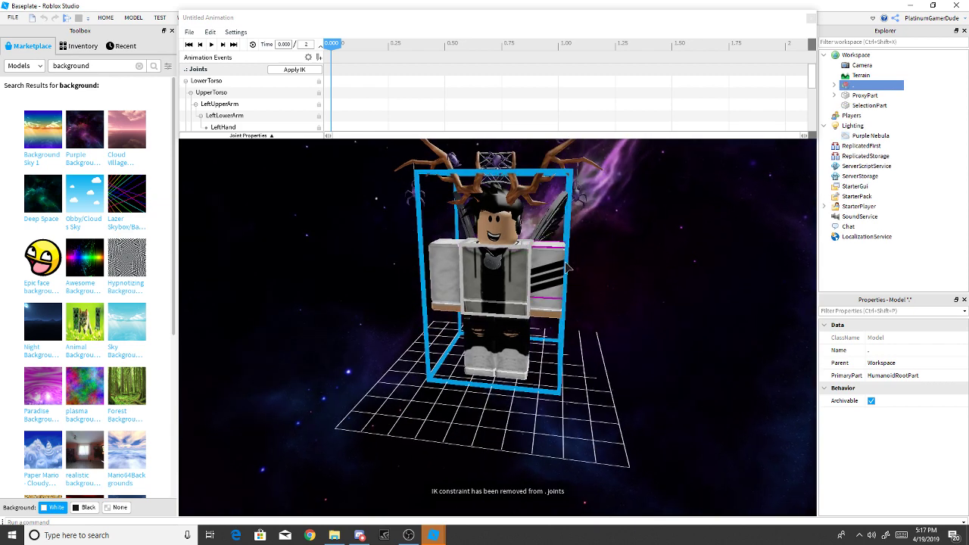
Step: Rotate both arms' joints, raising the left arm into a wave
click(547, 276)
drag(547, 345, 576, 303)
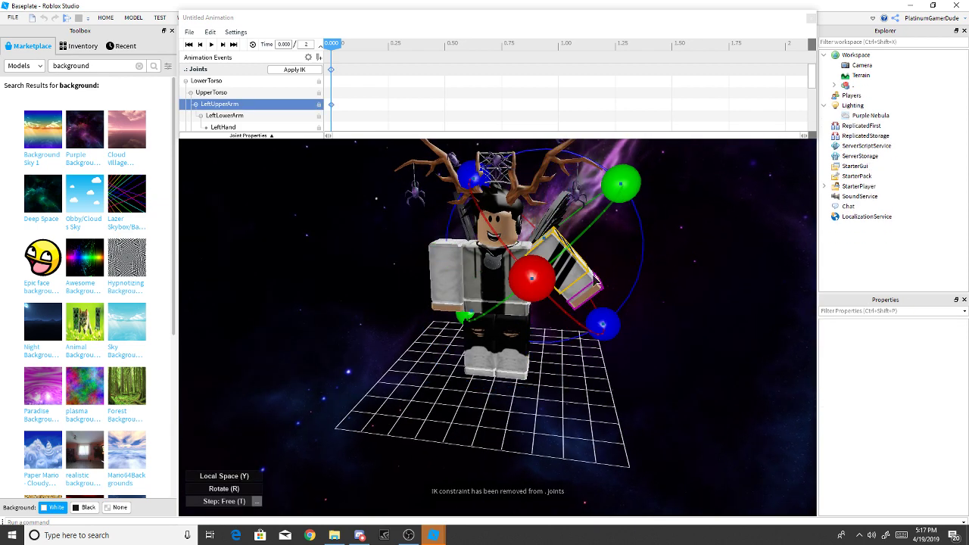
click(580, 269)
mouse_move(642, 200)
mouse_down()
mouse_move(586, 206)
mouse_move(491, 281)
mouse_up()
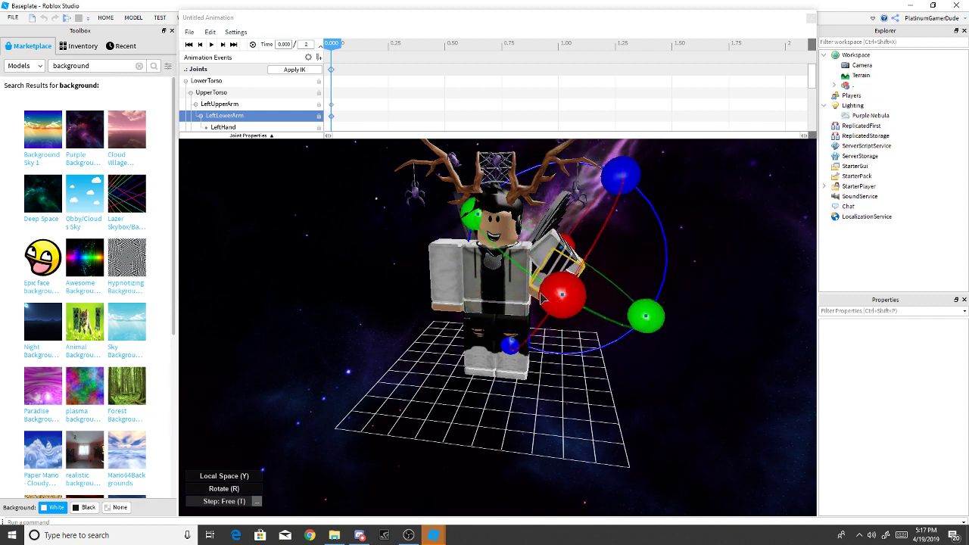
click(450, 268)
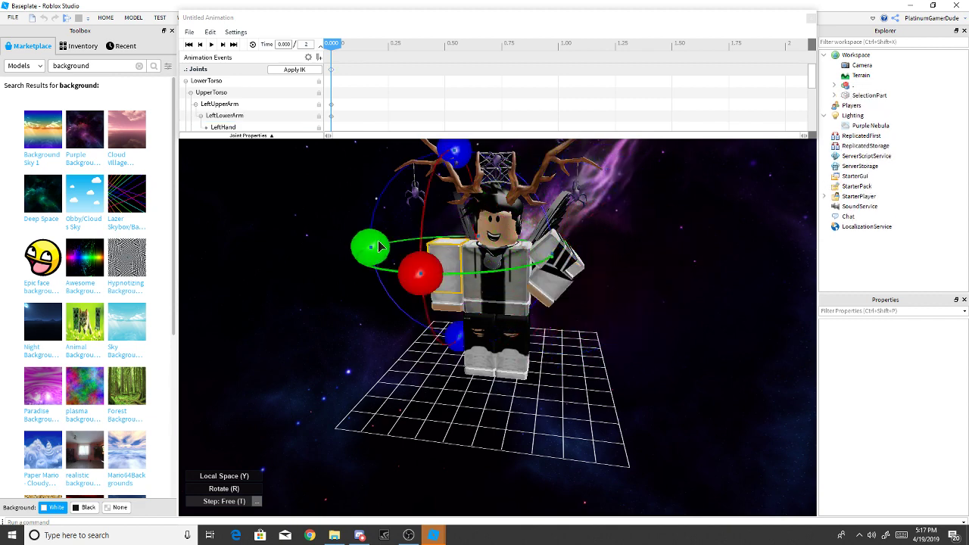
mouse_move(377, 246)
mouse_down()
mouse_move(342, 253)
mouse_move(385, 253)
mouse_up()
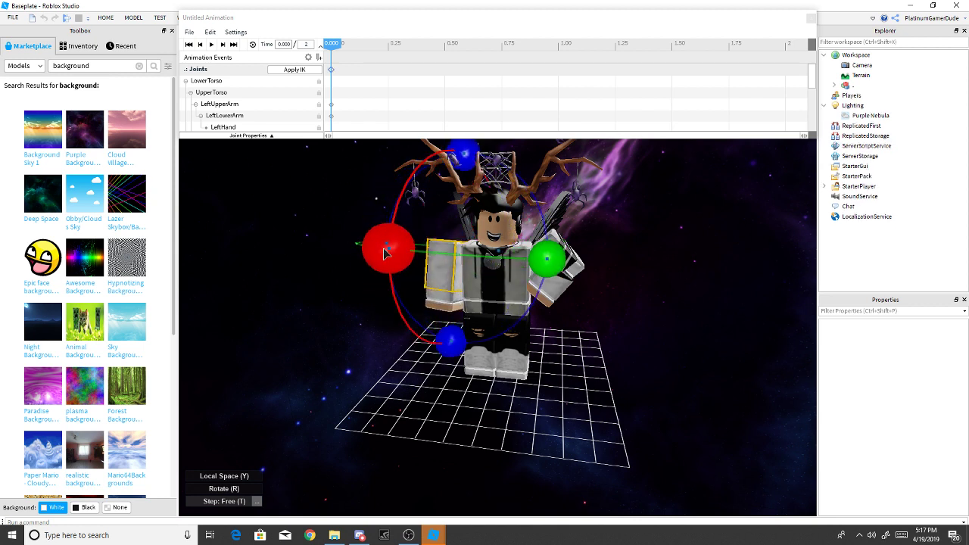
click(450, 297)
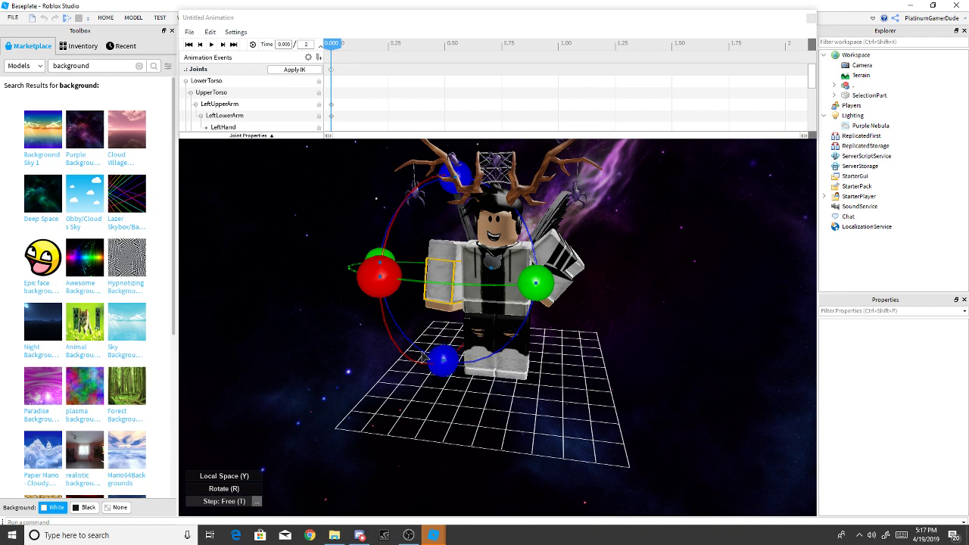
drag(376, 279, 389, 220)
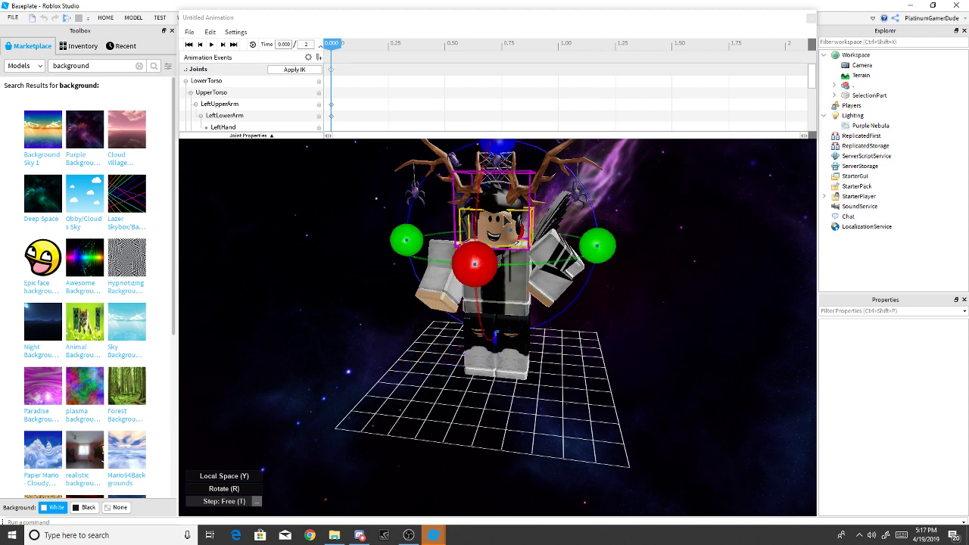
Step: Turn the avatar's head sideways and orbit to a new viewing angle
click(496, 227)
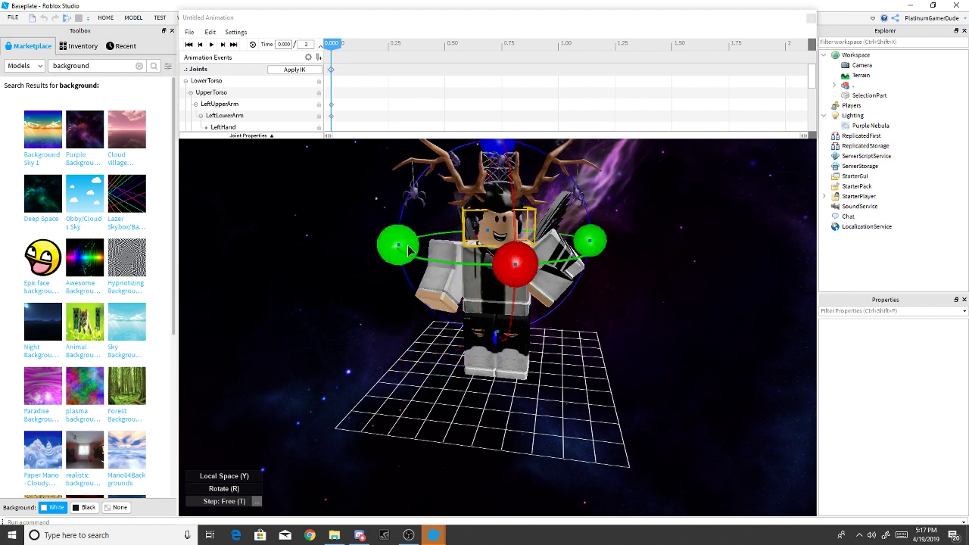
drag(400, 244, 404, 254)
mouse_move(401, 254)
right_down()
mouse_move(530, 311)
mouse_move(609, 327)
right_up()
click(548, 320)
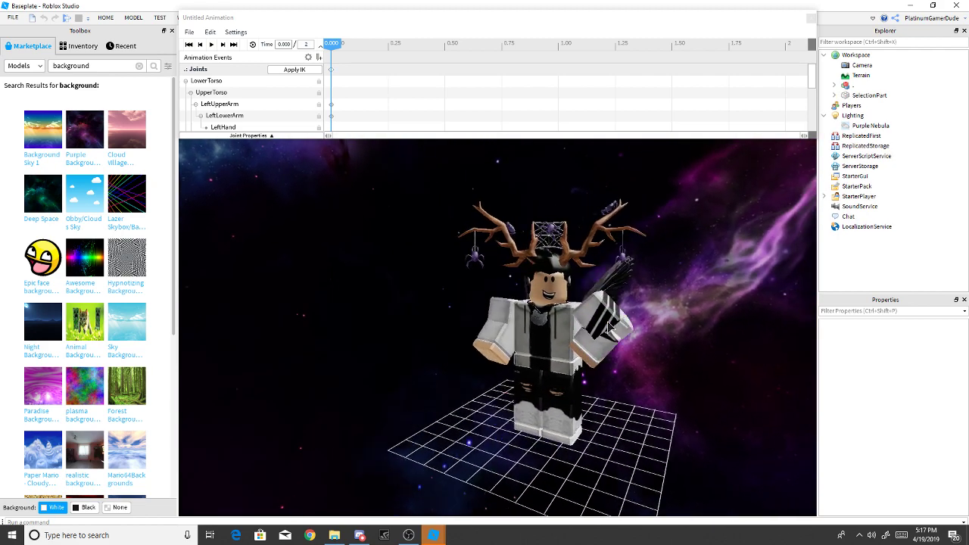
Step: Launch Snipping Tool by searching 'sn' in Windows search
click(155, 535)
text(sn)
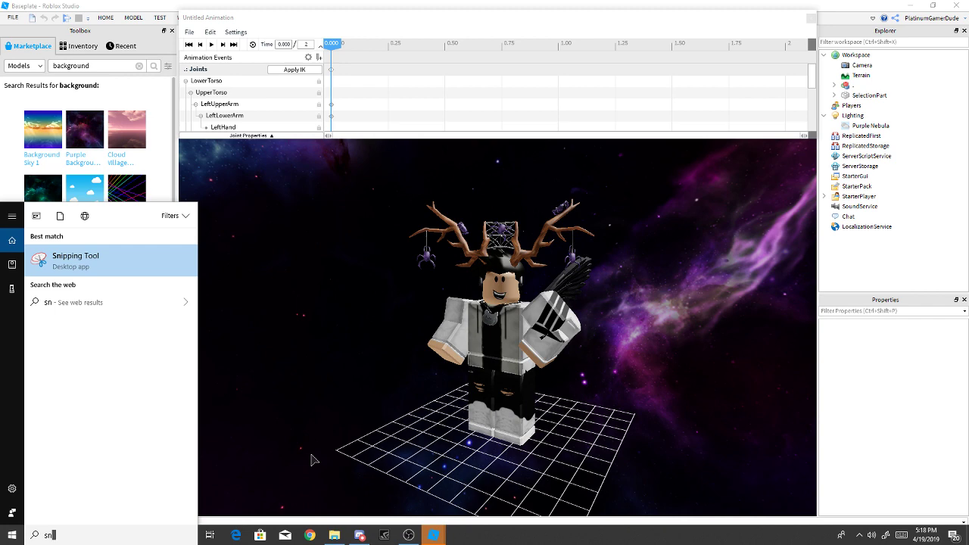
key(Return)
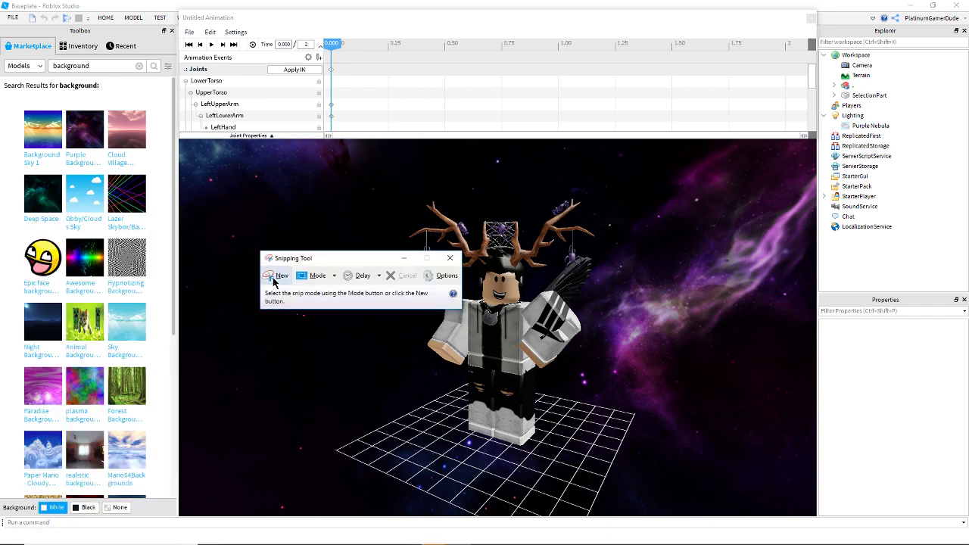
Step: Snip the avatar, then retake a squarer capture of its upper body against the nebula
click(276, 275)
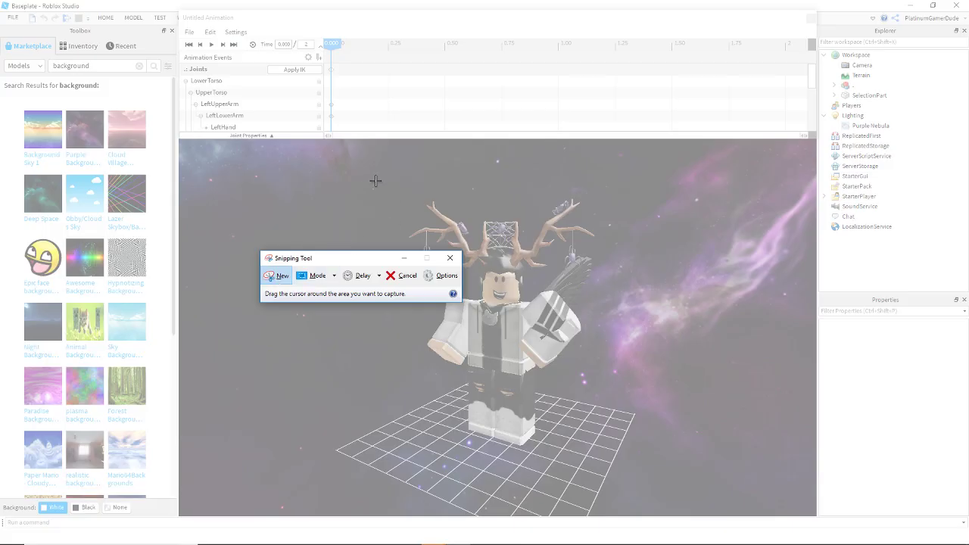
mouse_move(367, 192)
mouse_down()
mouse_move(637, 387)
mouse_move(639, 454)
mouse_move(605, 493)
mouse_move(627, 496)
mouse_move(611, 402)
mouse_up()
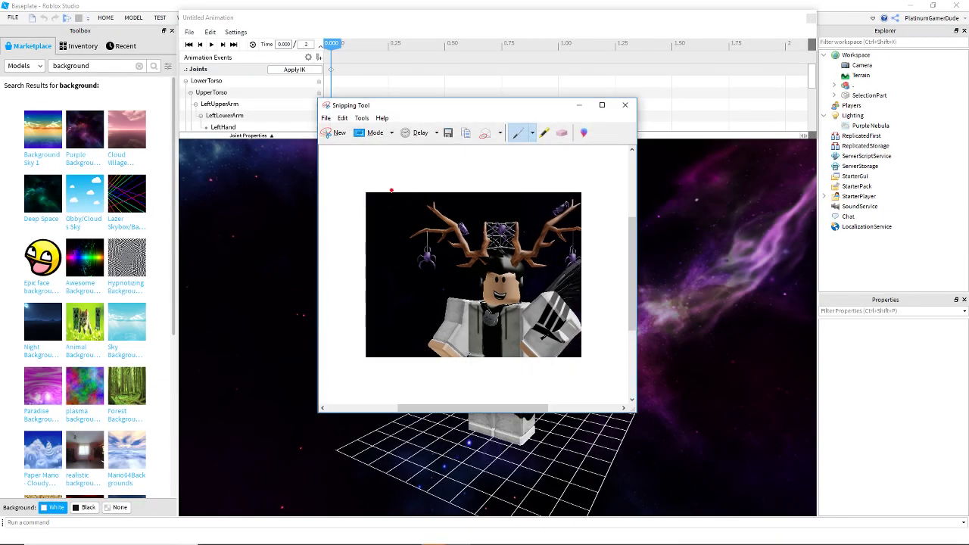
click(338, 134)
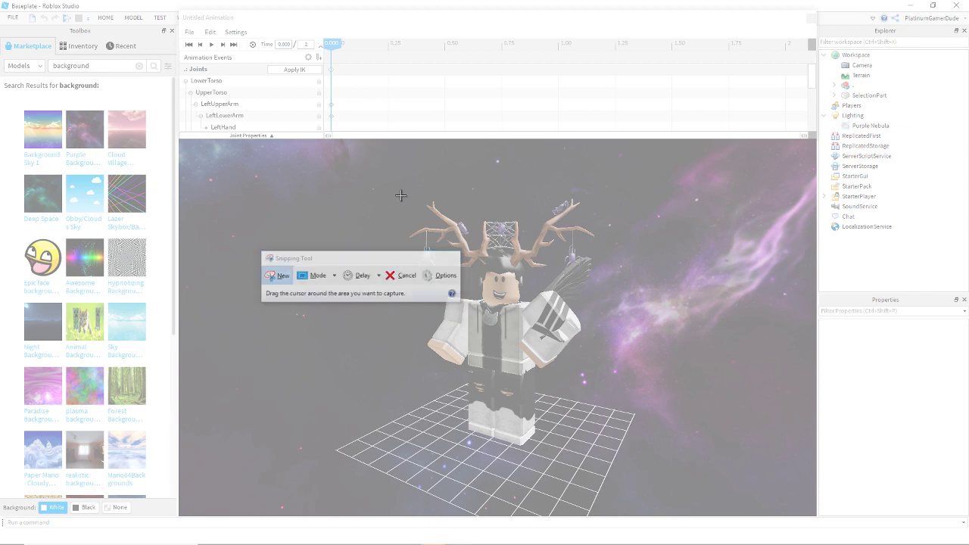
mouse_move(400, 195)
mouse_down()
mouse_move(601, 386)
mouse_move(598, 376)
mouse_up()
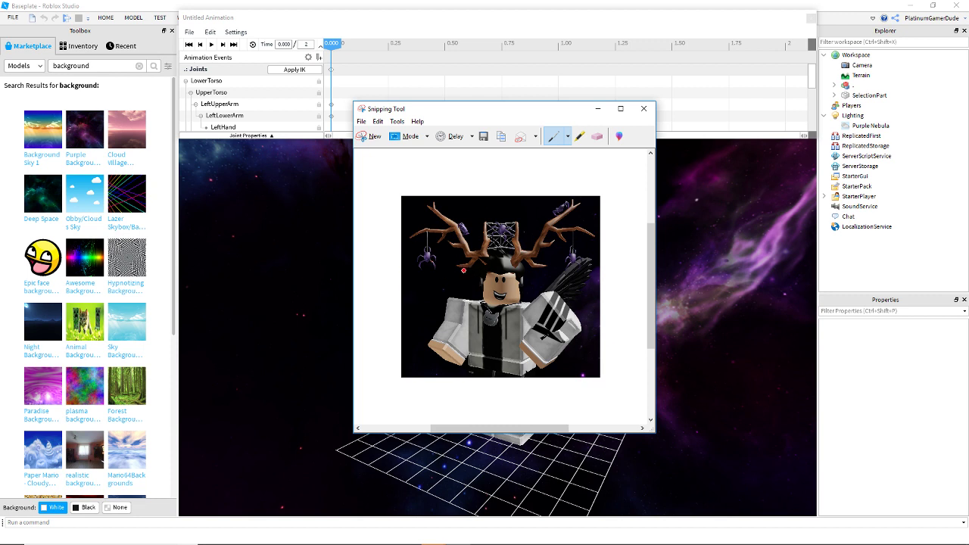